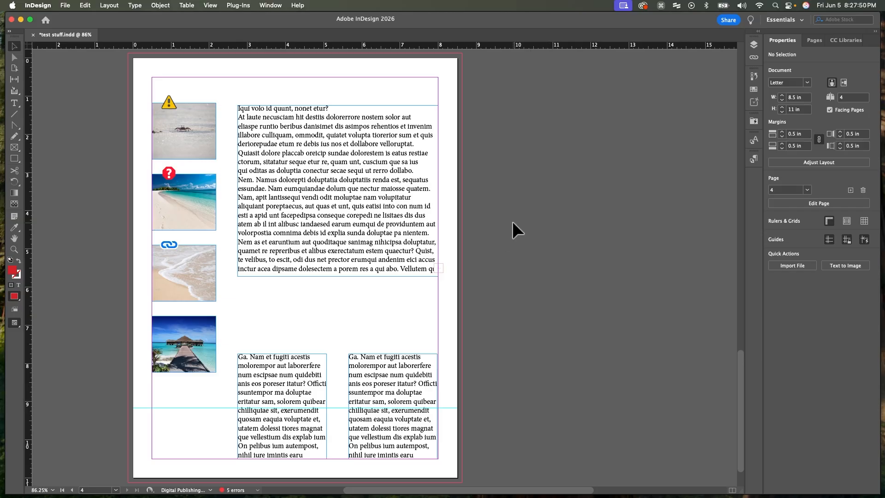
Step: Open the Preflight panel, then switch preflight checking off and back on
{"action": "left_click", "coordinate": [270, 5]}
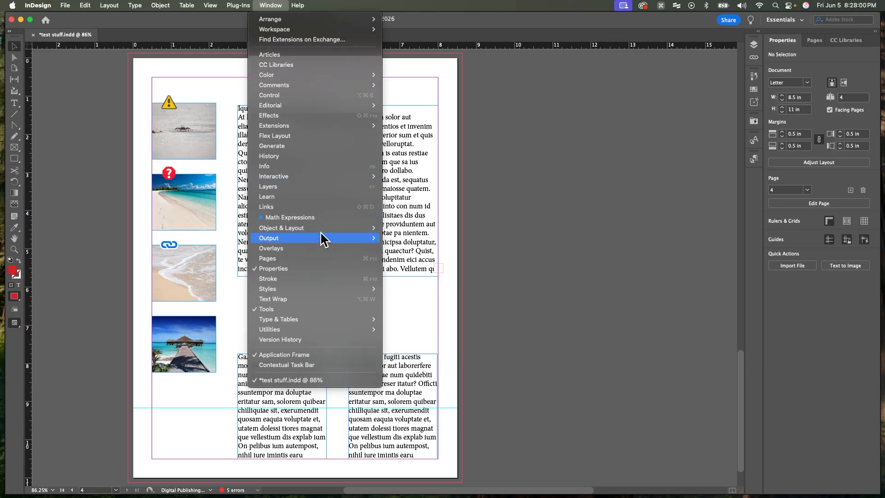
{"action": "mouse_move", "coordinate": [321, 237]}
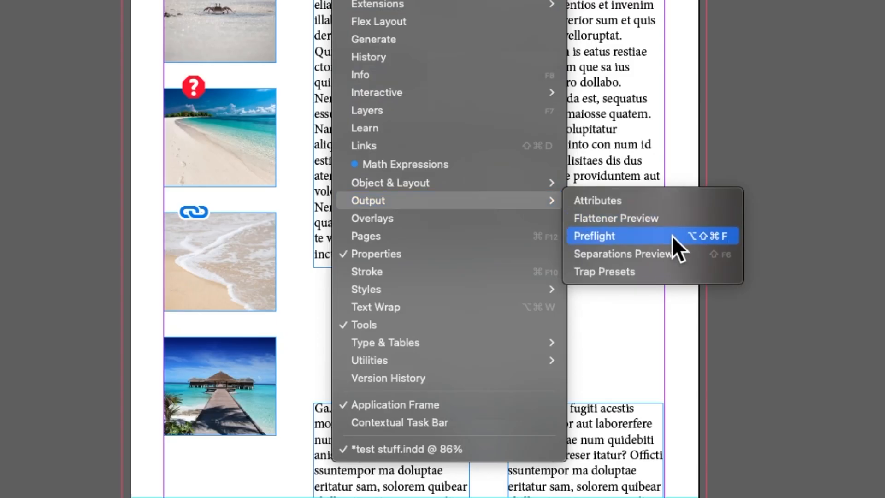
{"action": "left_click", "coordinate": [664, 234]}
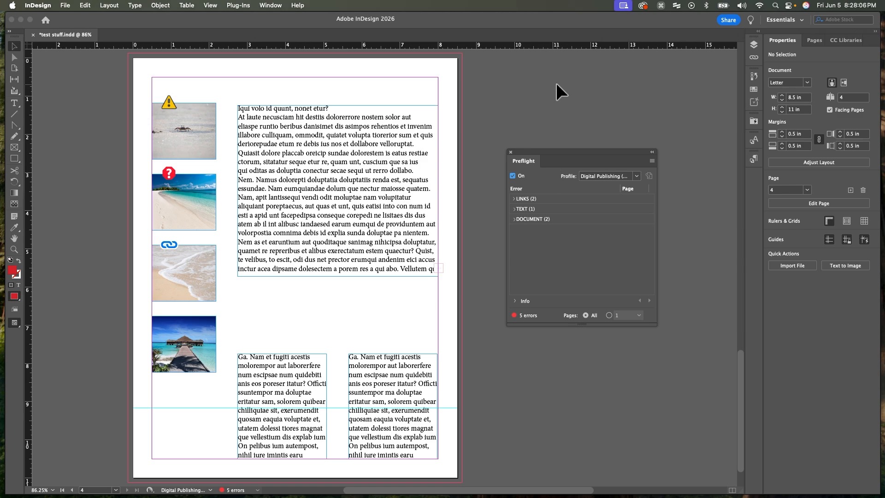
{"action": "left_click", "coordinate": [510, 152]}
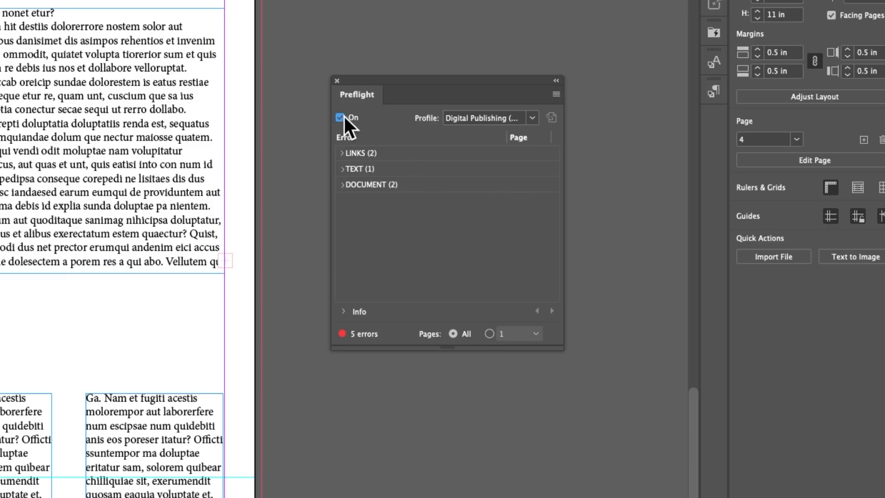
{"action": "left_click", "coordinate": [338, 118]}
{"action": "left_click", "coordinate": [339, 118]}
Step: Expand the Links, Text and Document error categories and list the files with missing and modified links
{"action": "left_click", "coordinate": [342, 154]}
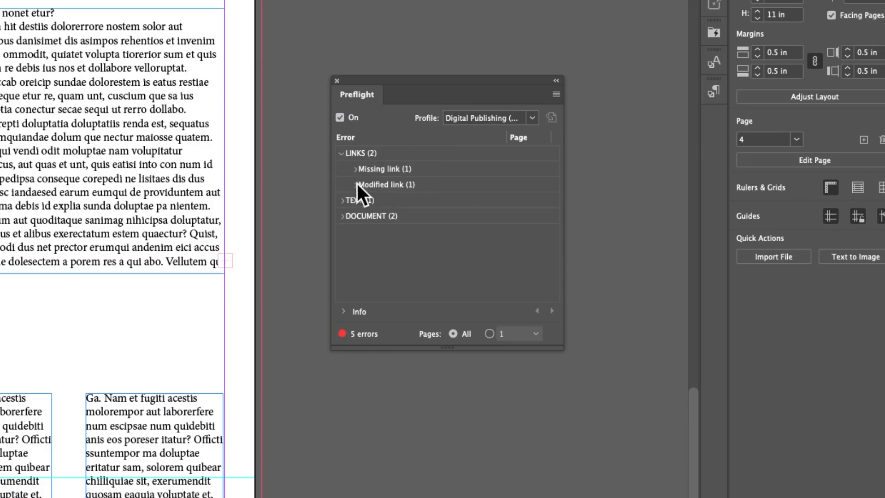
{"action": "left_click", "coordinate": [342, 201]}
{"action": "left_click", "coordinate": [342, 232]}
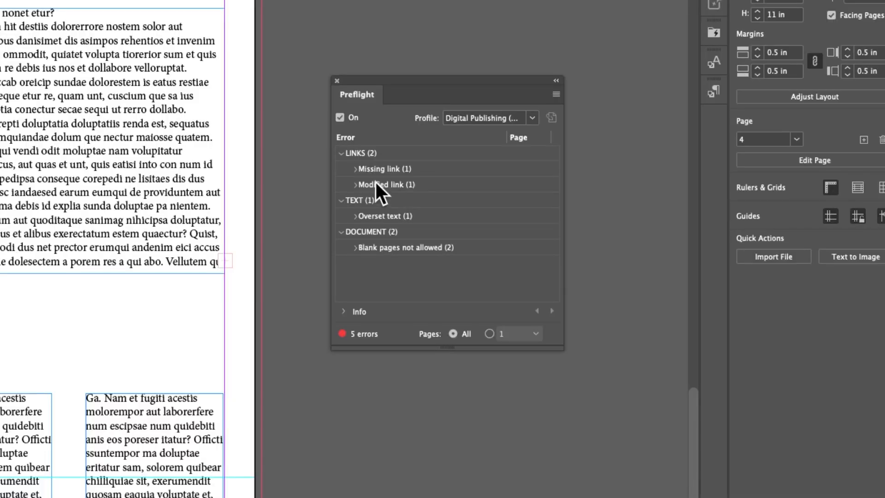
{"action": "left_click", "coordinate": [356, 170]}
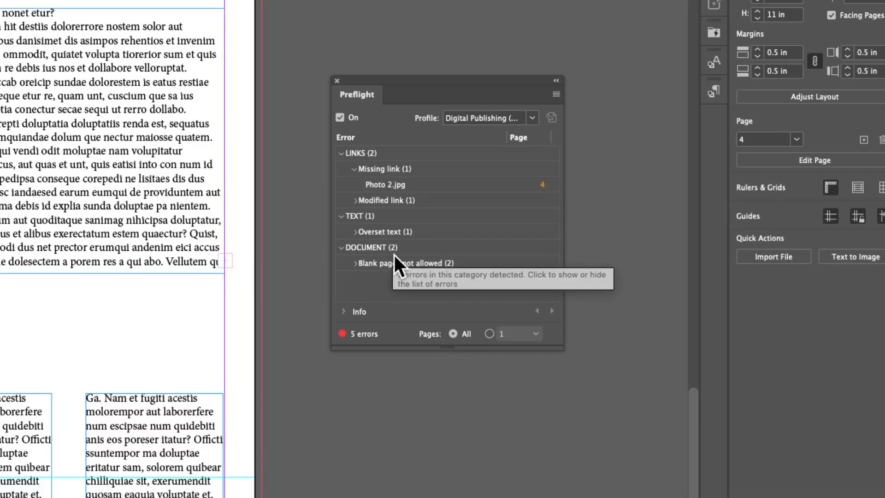
{"action": "left_click", "coordinate": [388, 184]}
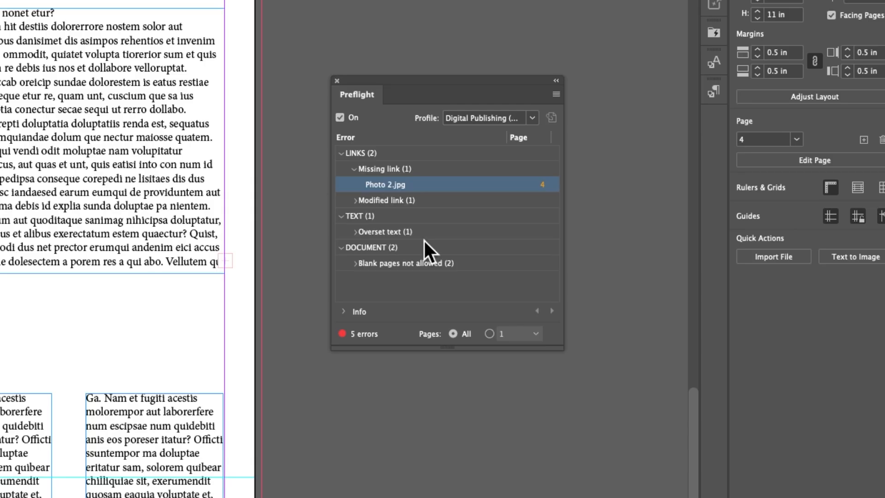
{"action": "left_click", "coordinate": [356, 201]}
{"action": "left_click", "coordinate": [394, 220]}
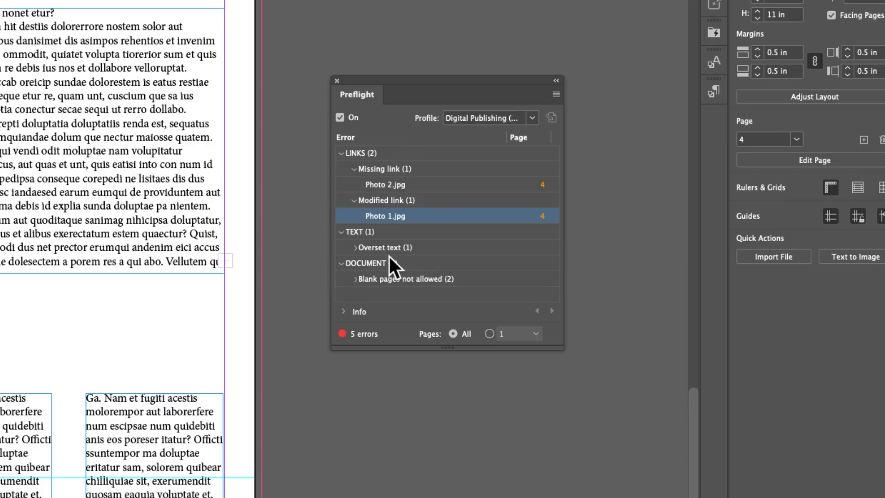
Step: List the overset text frame and the disallowed blank pages, and enlarge the Preflight panel to show every error
{"action": "left_click", "coordinate": [355, 248]}
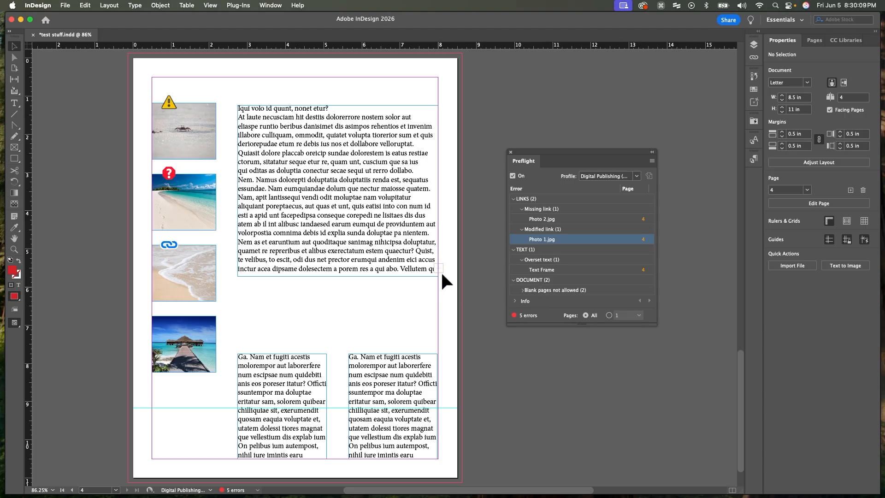
{"action": "left_click", "coordinate": [337, 235]}
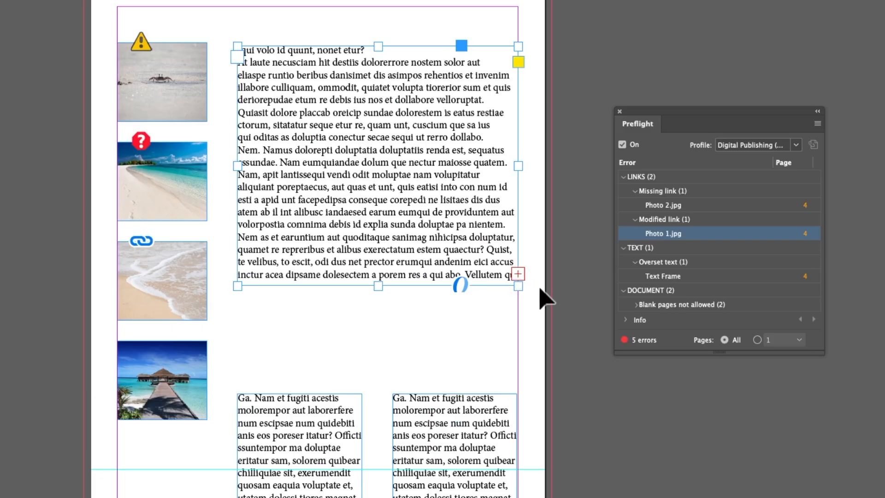
{"action": "left_click", "coordinate": [518, 274]}
{"action": "left_click", "coordinate": [637, 305]}
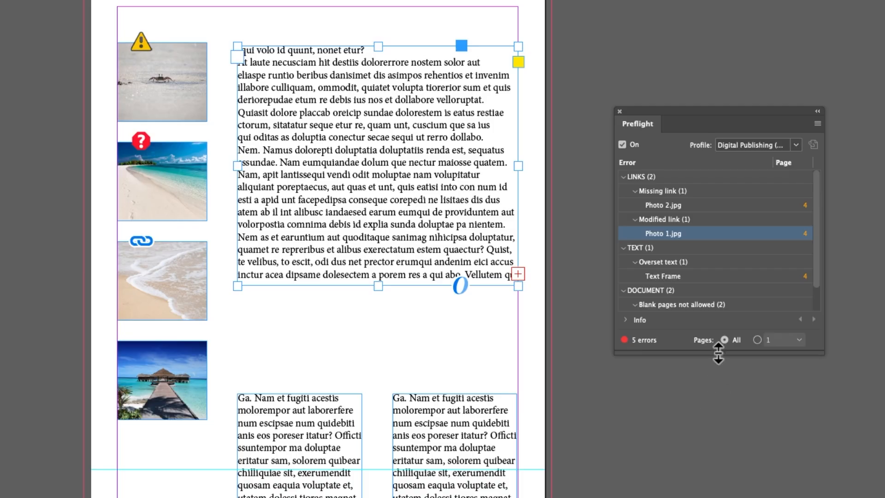
{"action": "left_click_drag", "start_coordinate": [718, 353], "coordinate": [719, 424]}
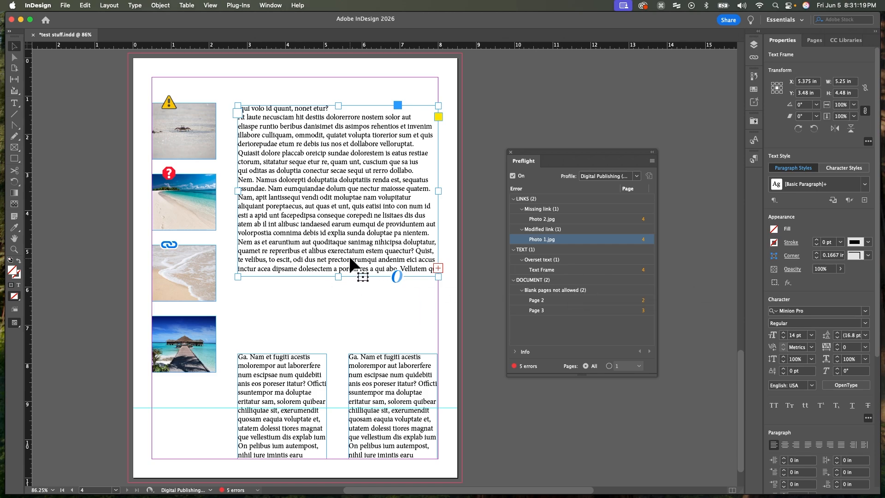
Step: Go to each reported error in the document: the overset text frame, Photo 2.jpg, Photo 1.jpg, Page 2 and Page 3
{"action": "left_click", "coordinate": [563, 270]}
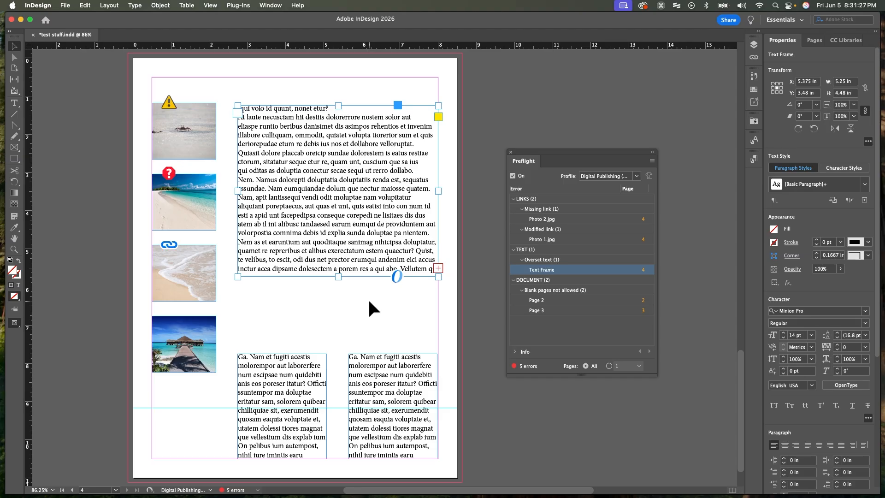
{"action": "left_click", "coordinate": [483, 253]}
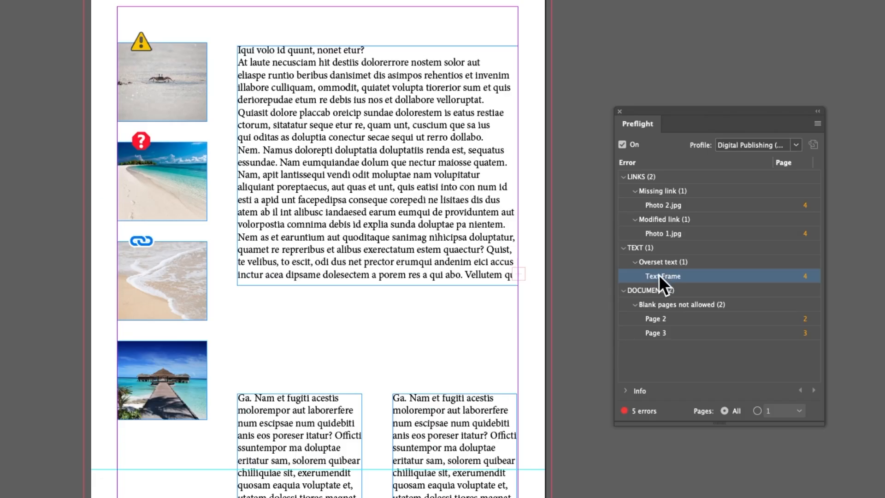
{"action": "double_click", "coordinate": [658, 276]}
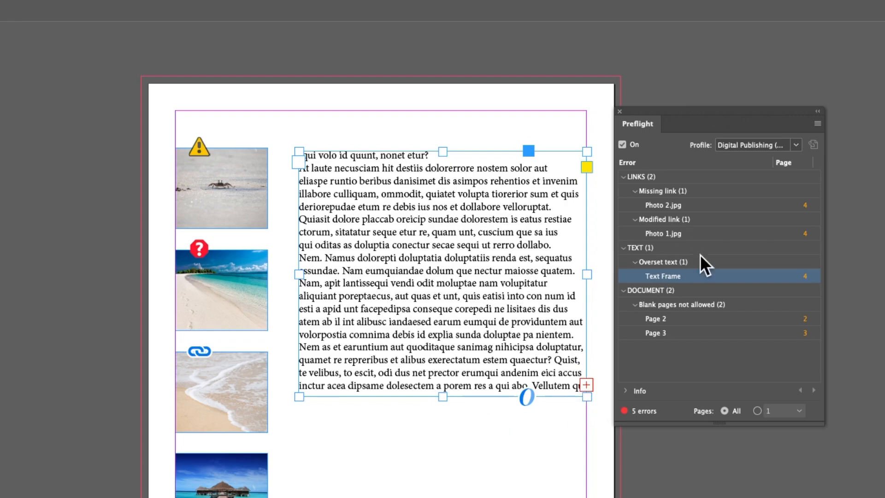
{"action": "double_click", "coordinate": [661, 204]}
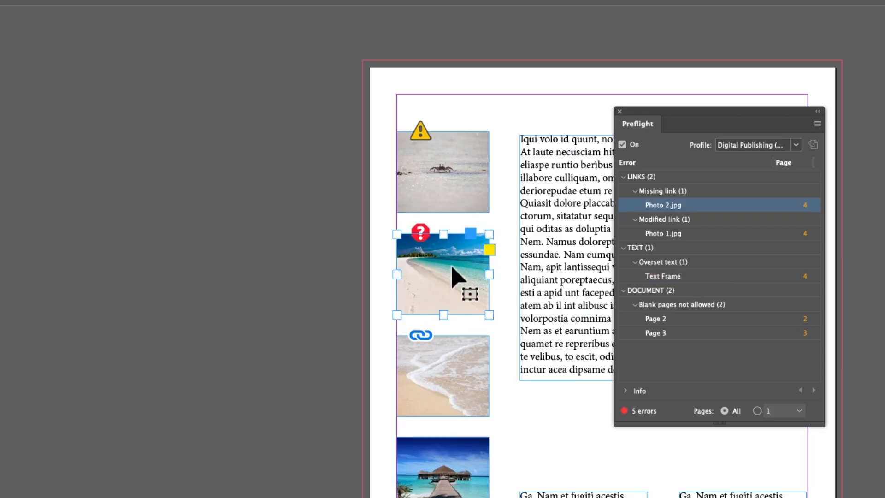
{"action": "double_click", "coordinate": [660, 234]}
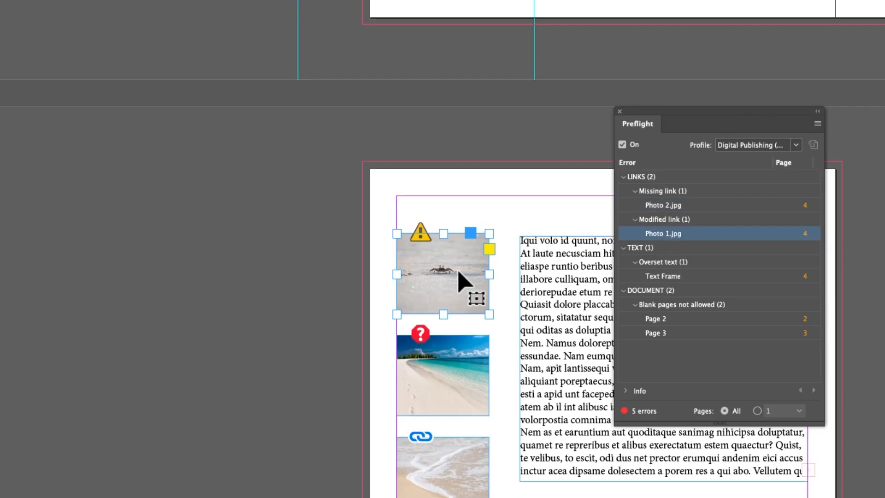
{"action": "double_click", "coordinate": [654, 319]}
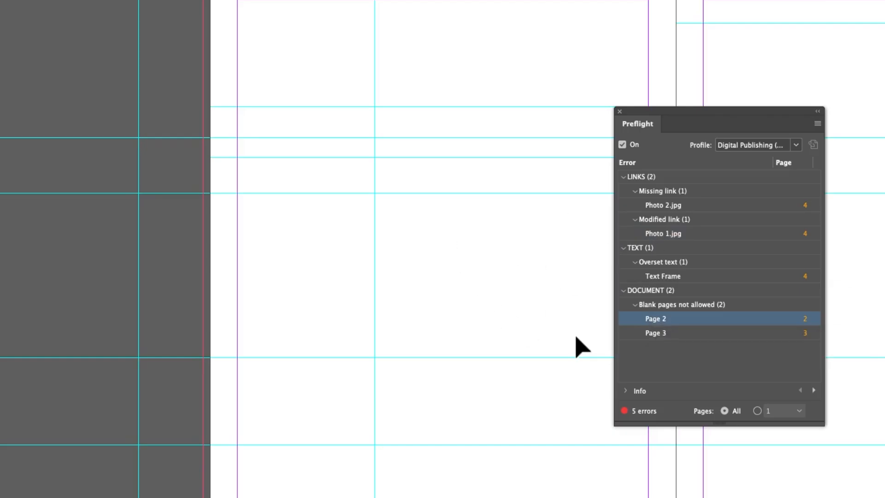
{"action": "double_click", "coordinate": [650, 333]}
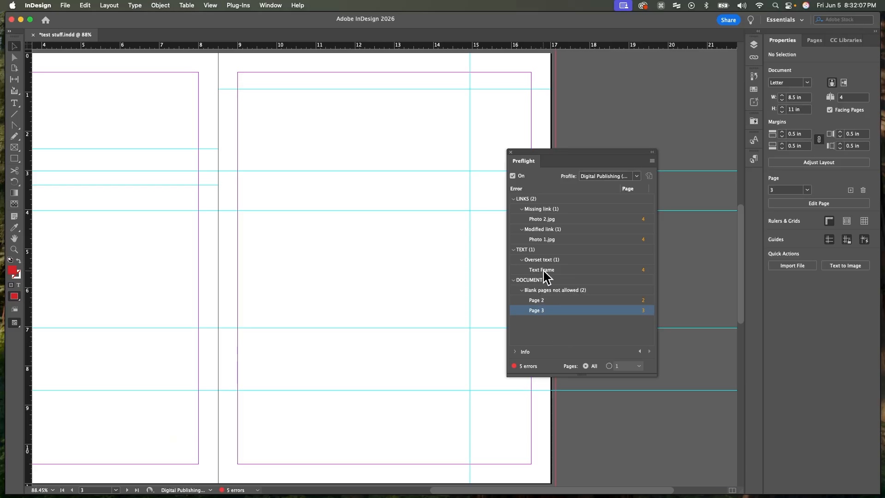
Step: Locate the overset text frame on page 4 and extend its lower edge to just above the two text columns
{"action": "double_click", "coordinate": [543, 271]}
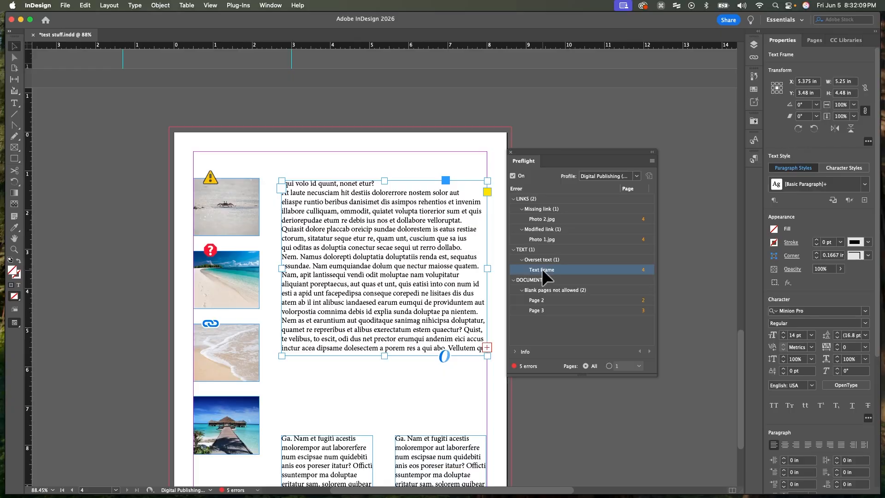
{"action": "scroll", "coordinate": [568, 416], "scroll_direction": "down", "scroll_amount": 3}
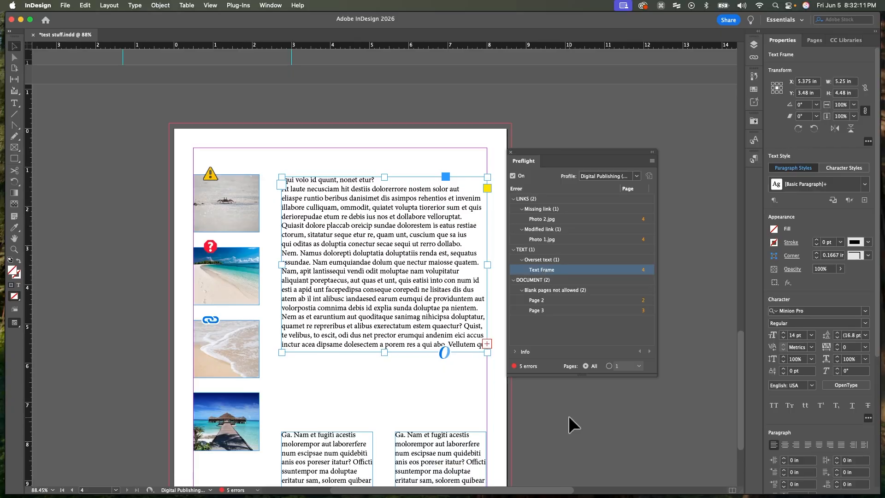
{"action": "scroll", "coordinate": [568, 414], "scroll_direction": "down", "scroll_amount": 1}
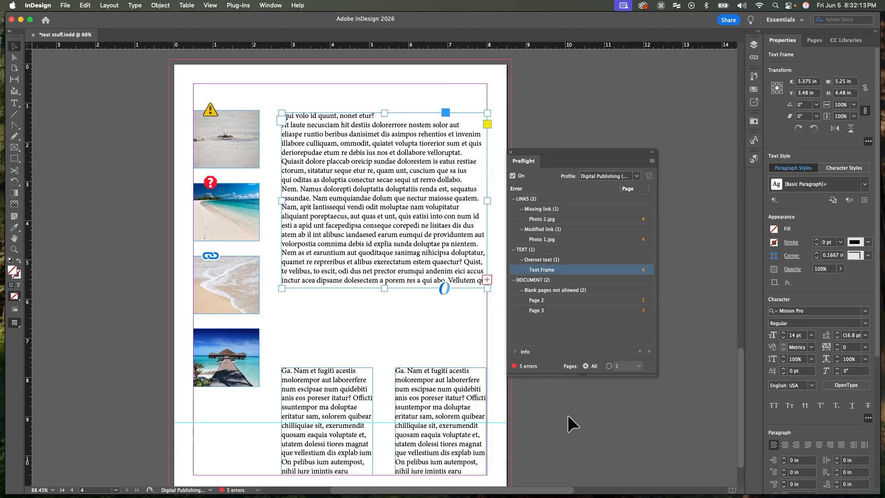
{"action": "key", "text": "super+0"}
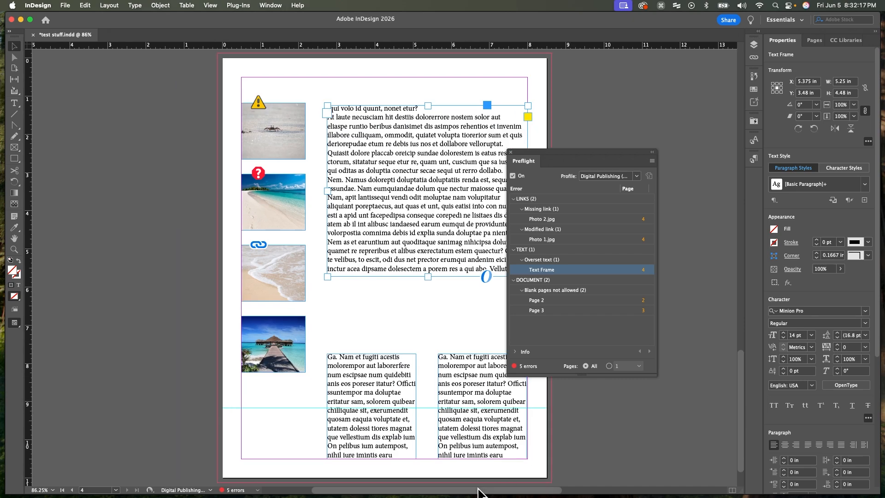
{"action": "scroll", "coordinate": [476, 492], "scroll_direction": "left", "scroll_amount": 2}
{"action": "left_click_drag", "start_coordinate": [476, 492], "coordinate": [506, 491]}
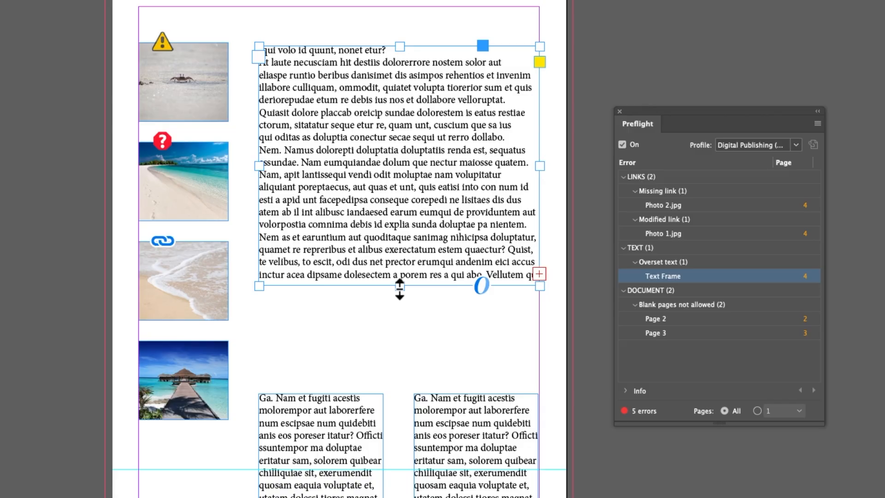
{"action": "left_click_drag", "start_coordinate": [400, 290], "coordinate": [400, 369]}
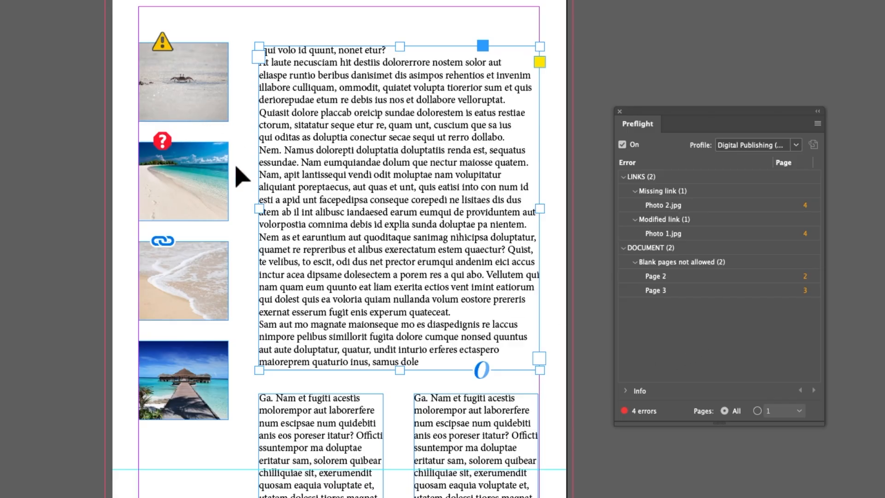
Step: Replace the missing second image on page 4 by placing Photo 2.jpg from the photos folder with Replace Selected Item enabled
{"action": "left_click", "coordinate": [183, 172]}
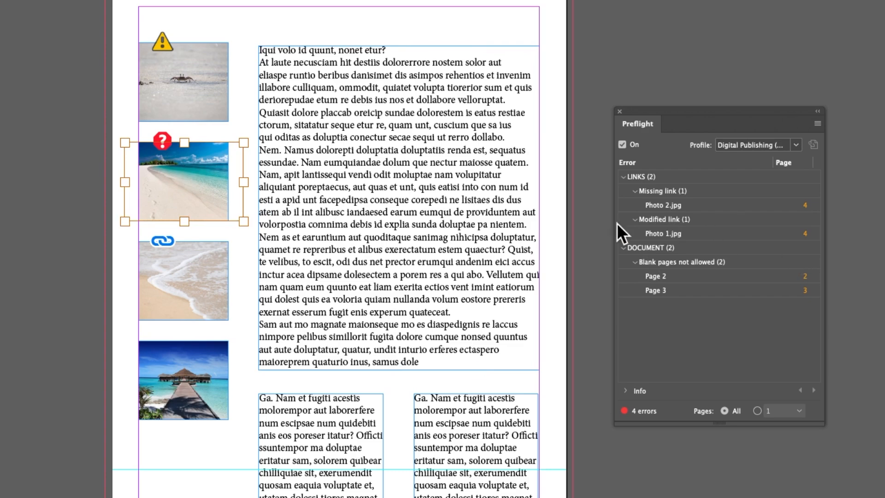
{"action": "left_click", "coordinate": [659, 208]}
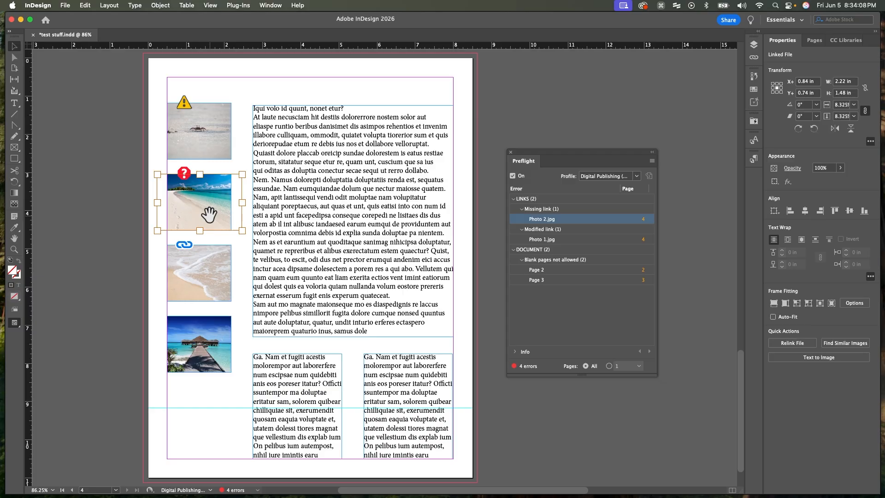
{"action": "left_click", "coordinate": [65, 6]}
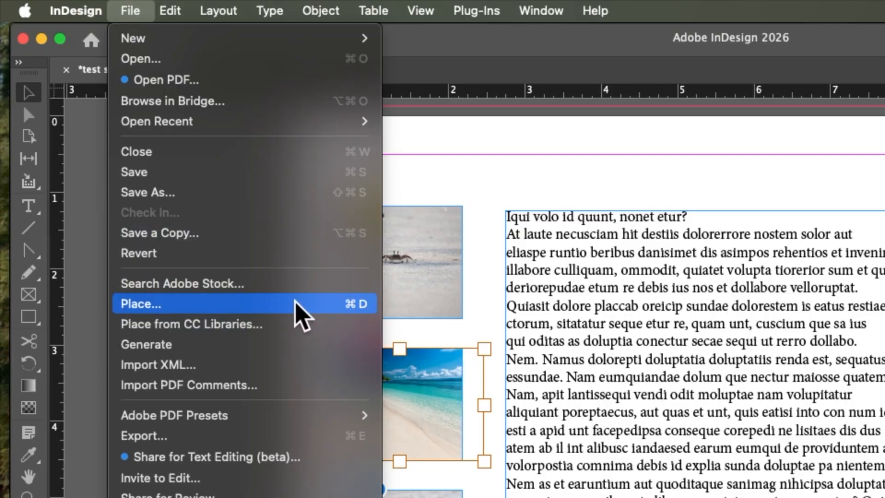
{"action": "left_click", "coordinate": [295, 305]}
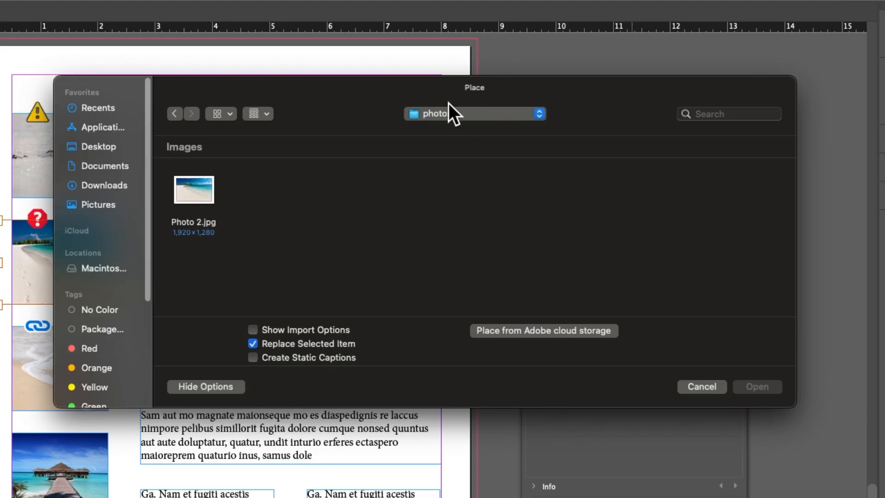
{"action": "left_click", "coordinate": [200, 188]}
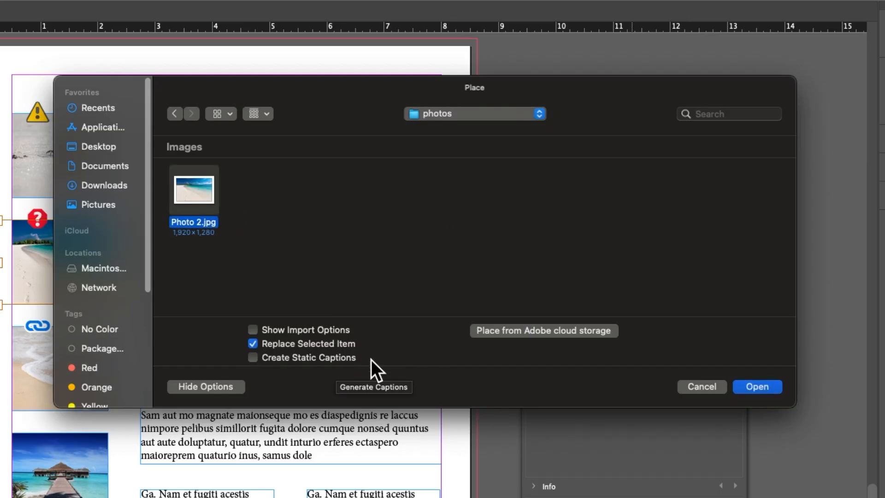
{"action": "left_click", "coordinate": [758, 386]}
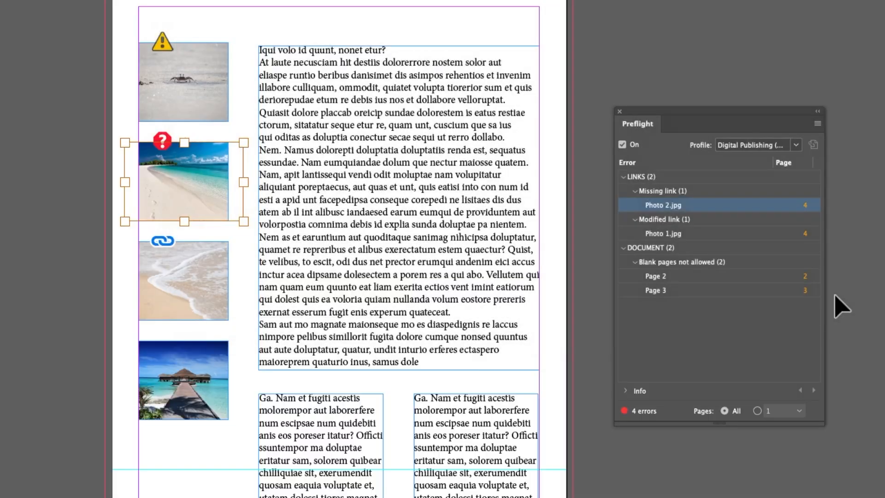
{"action": "left_click", "coordinate": [759, 386]}
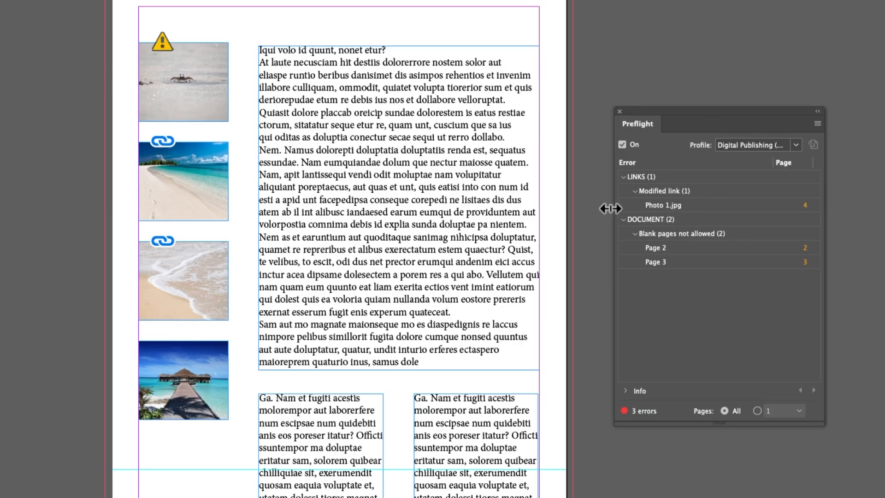
Step: Update the modified first image on page 4 by placing Photo 1.jpg from the Desktop with Replace Selected Item enabled
{"action": "double_click", "coordinate": [660, 204]}
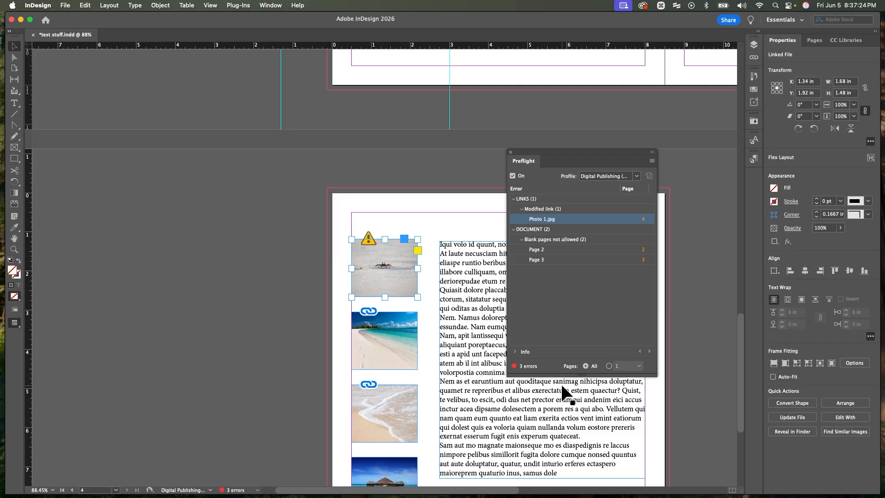
{"action": "key", "text": "super+0"}
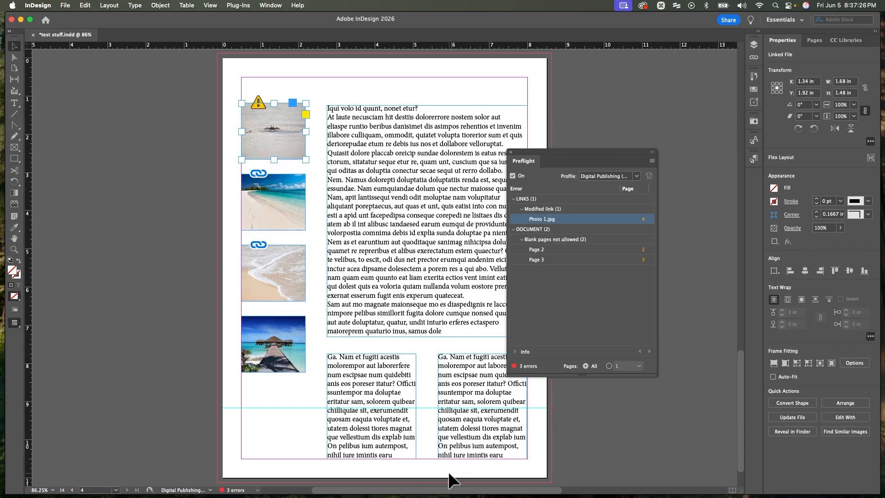
{"action": "left_click_drag", "start_coordinate": [449, 490], "coordinate": [478, 490]}
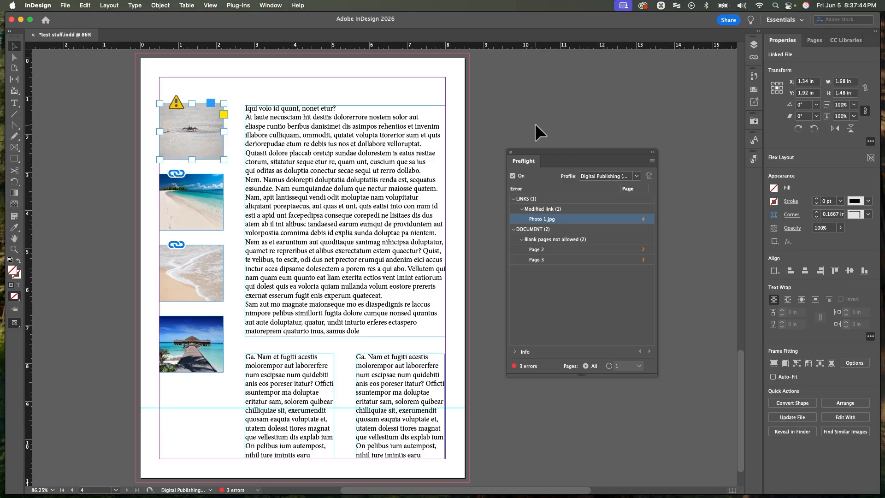
{"action": "key", "text": "super+d"}
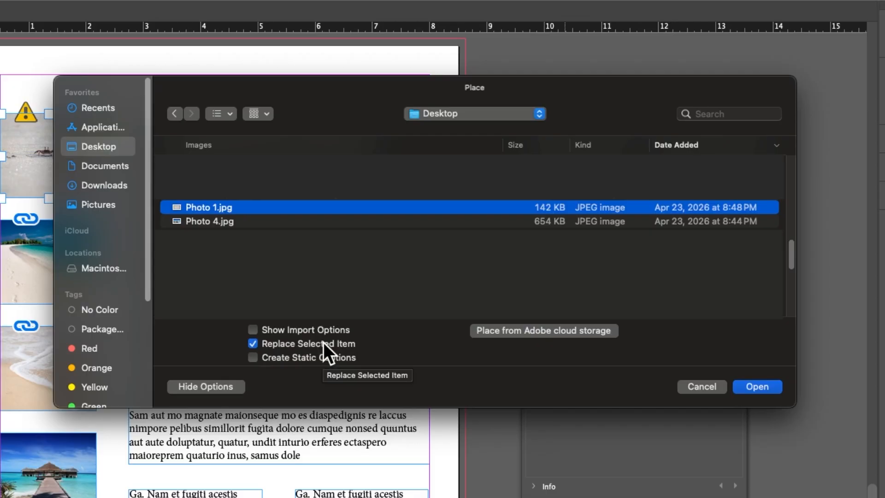
{"action": "left_click", "coordinate": [776, 389]}
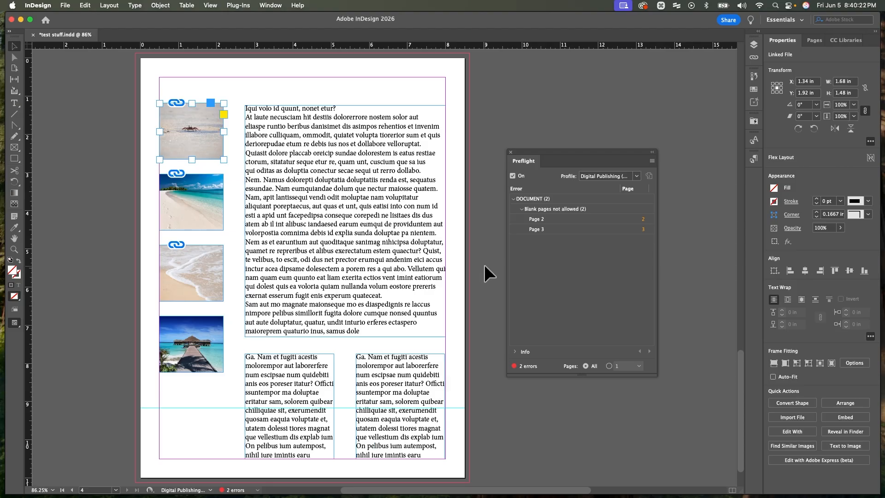
Step: Look over the blank pages 2 and 3 in the document, return to page 4 and deselect the image
{"action": "scroll", "coordinate": [484, 264], "scroll_direction": "up", "scroll_amount": 15}
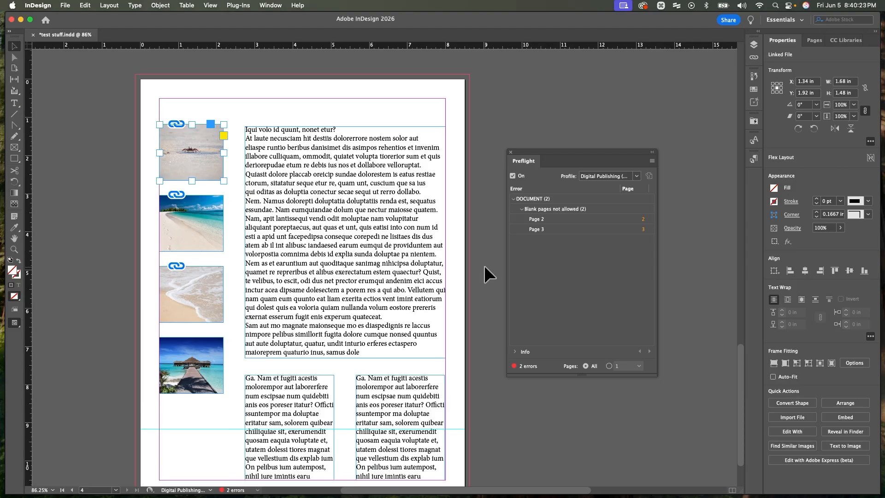
{"action": "scroll", "coordinate": [484, 264], "scroll_direction": "up", "scroll_amount": 10}
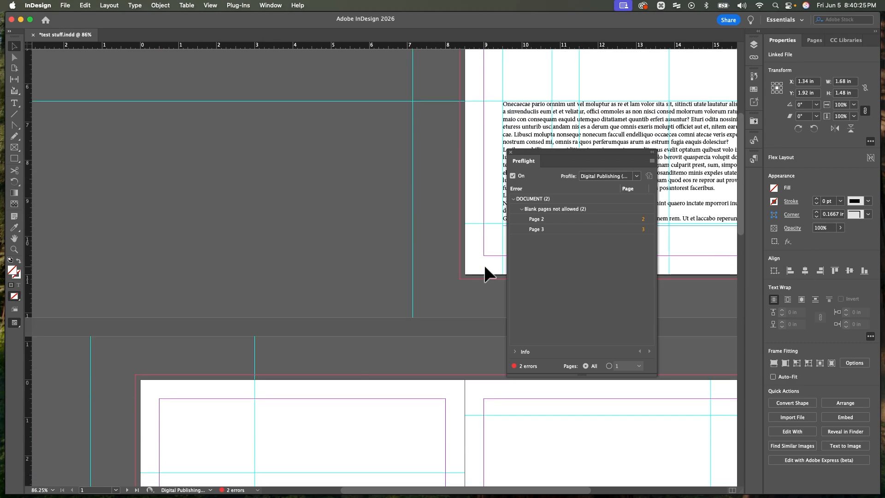
{"action": "scroll", "coordinate": [483, 264], "scroll_direction": "down", "scroll_amount": 15}
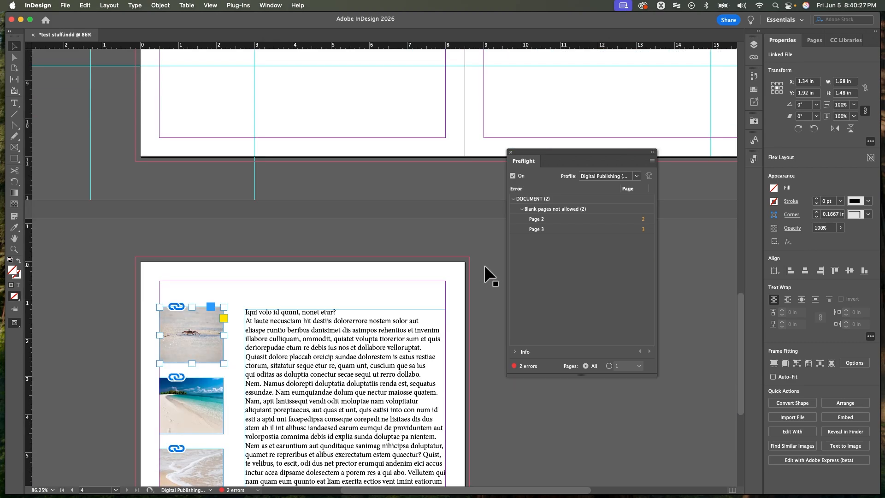
{"action": "scroll", "coordinate": [484, 265], "scroll_direction": "up", "scroll_amount": 9}
{"action": "scroll", "coordinate": [484, 264], "scroll_direction": "down", "scroll_amount": 18}
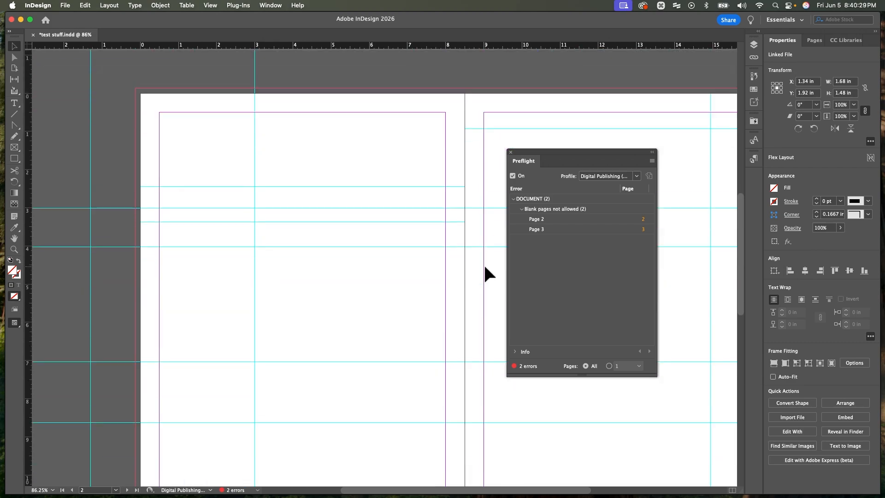
{"action": "scroll", "coordinate": [484, 264], "scroll_direction": "down", "scroll_amount": 1}
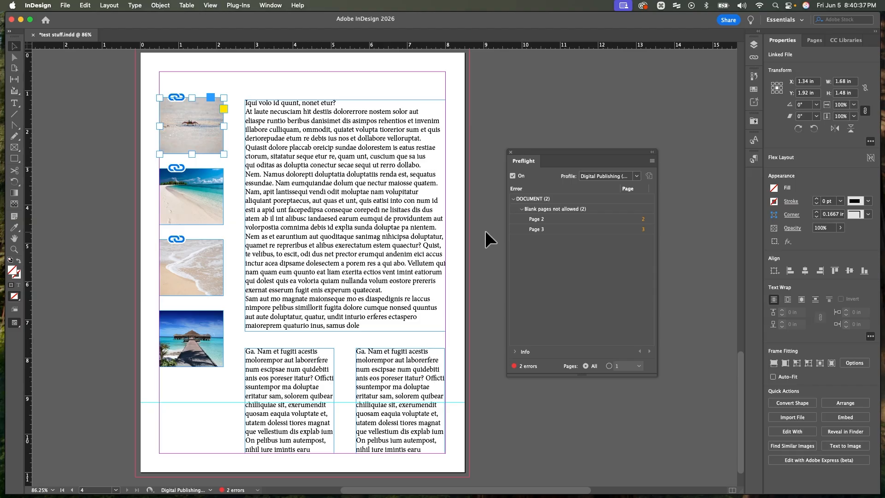
{"action": "key", "text": "shift+super"}
{"action": "key", "text": "shift+super+a"}
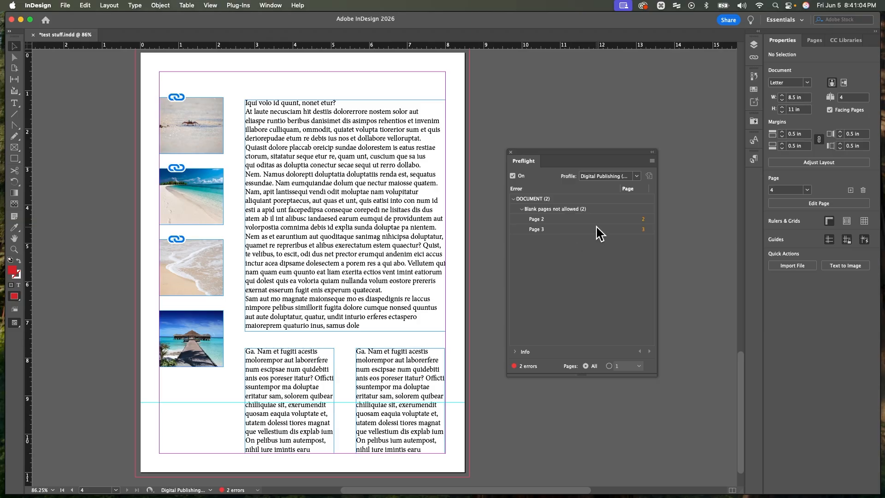
Step: Show the document's page thumbnails and select blank pages 2 and 3 together
{"action": "left_click", "coordinate": [814, 40]}
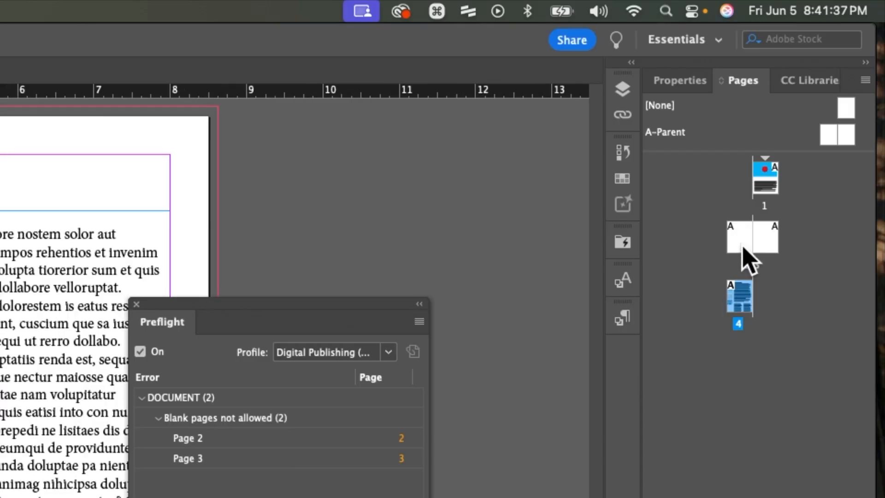
{"action": "left_click", "coordinate": [741, 243]}
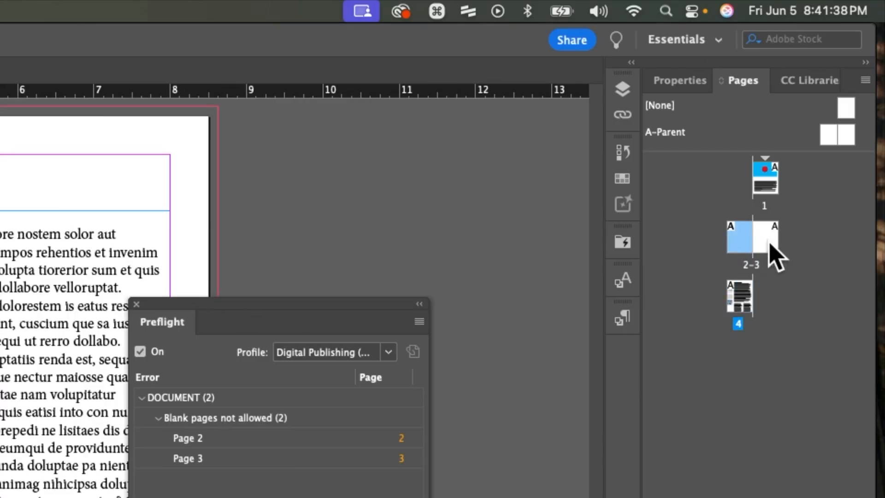
{"action": "left_click", "coordinate": [777, 253], "text": "shift"}
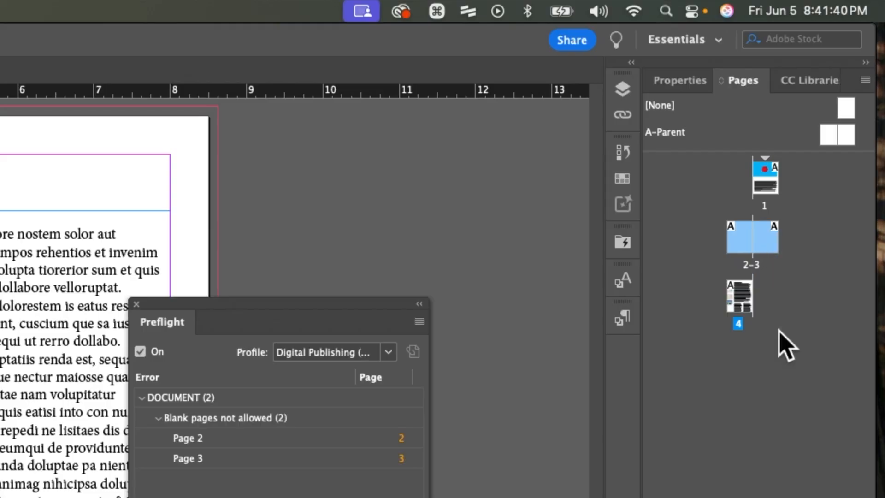
{"action": "left_click", "coordinate": [725, 256]}
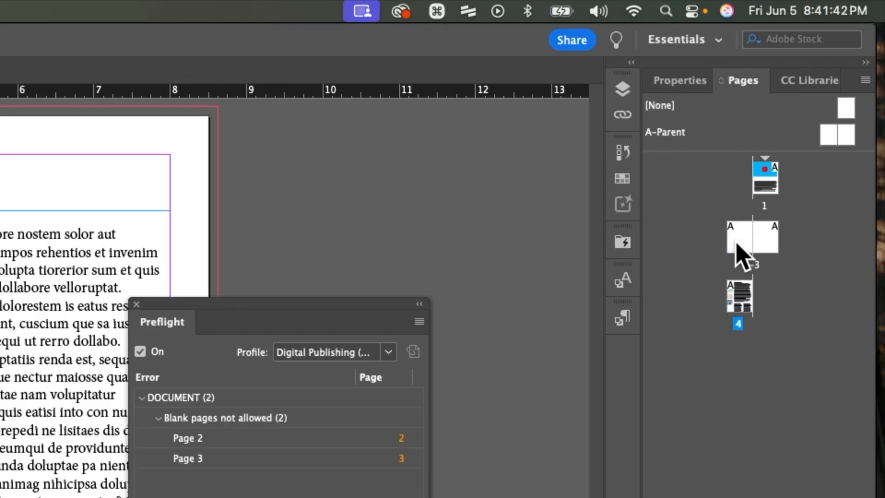
{"action": "left_click", "coordinate": [735, 242]}
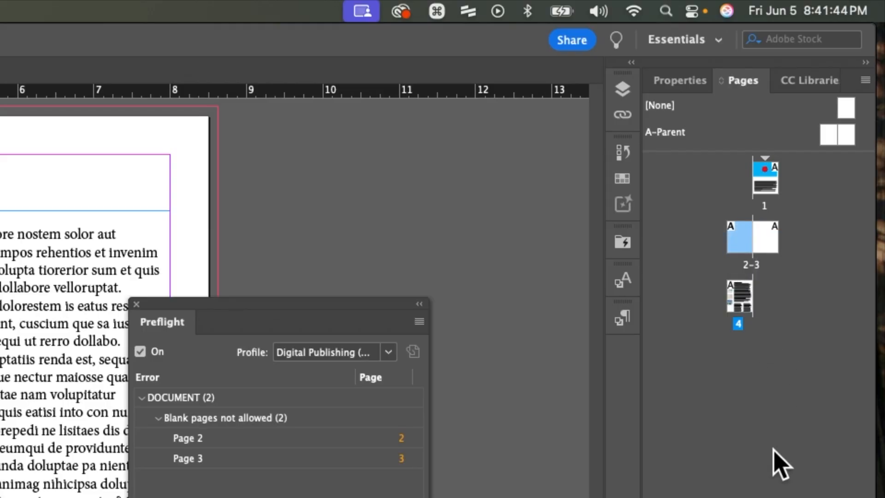
{"action": "left_click", "coordinate": [765, 246], "text": "shift"}
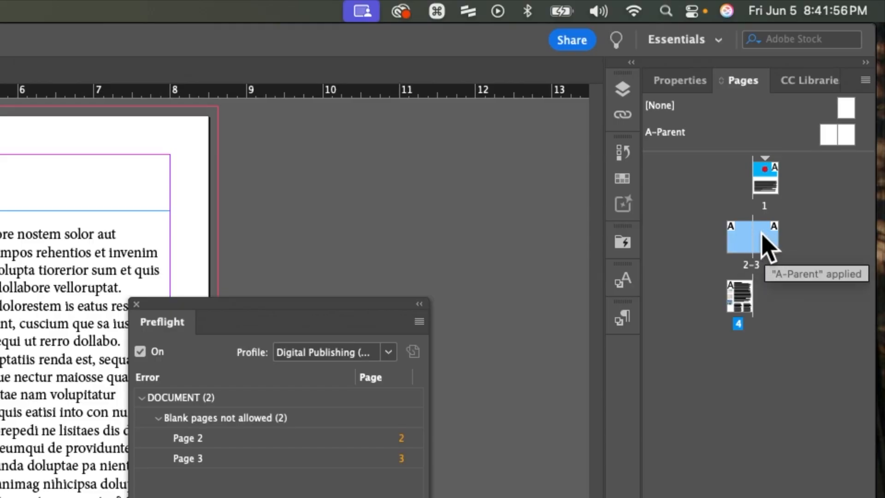
{"action": "right_click", "coordinate": [763, 249]}
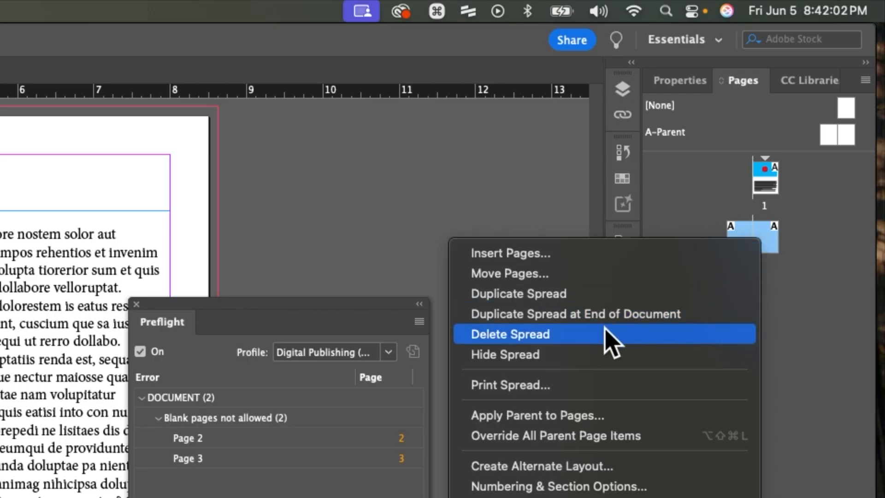
{"action": "left_click", "coordinate": [790, 296]}
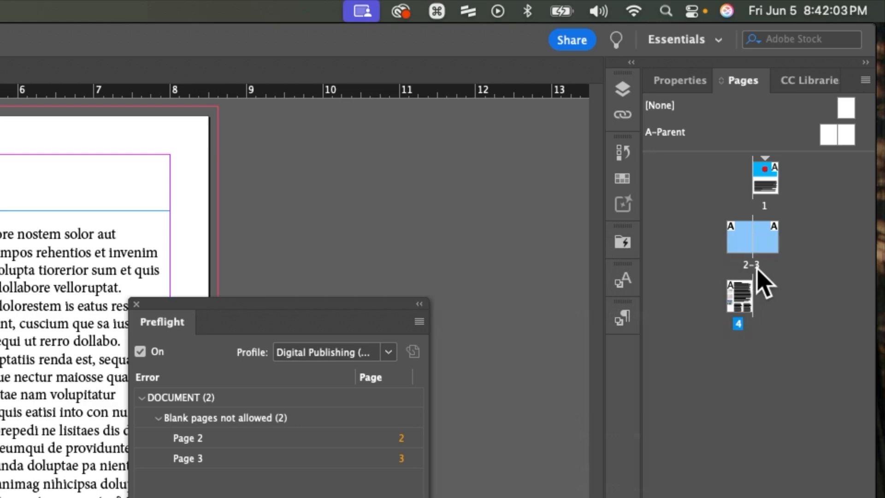
{"action": "left_click", "coordinate": [684, 247]}
{"action": "left_click", "coordinate": [737, 240]}
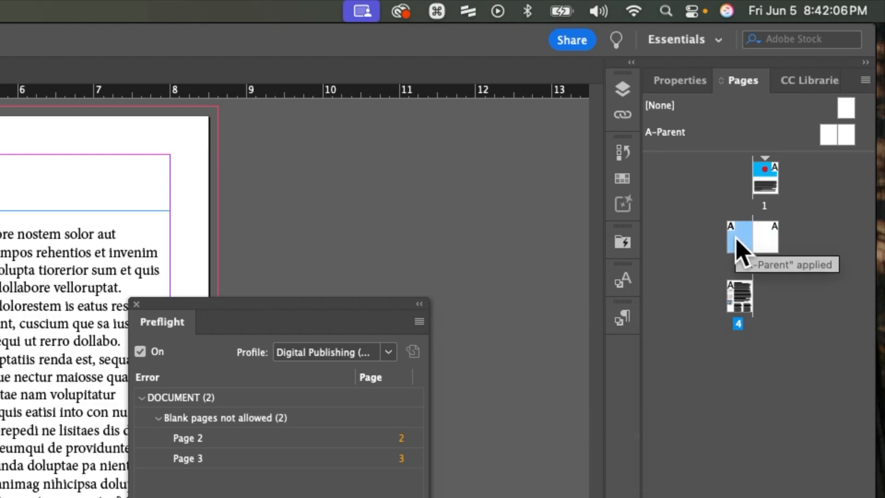
{"action": "right_click", "coordinate": [736, 240]}
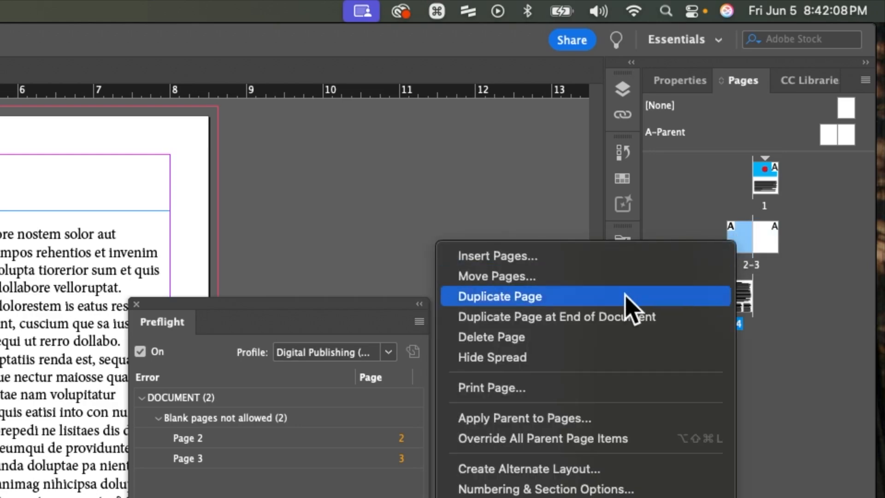
{"action": "left_click", "coordinate": [790, 317]}
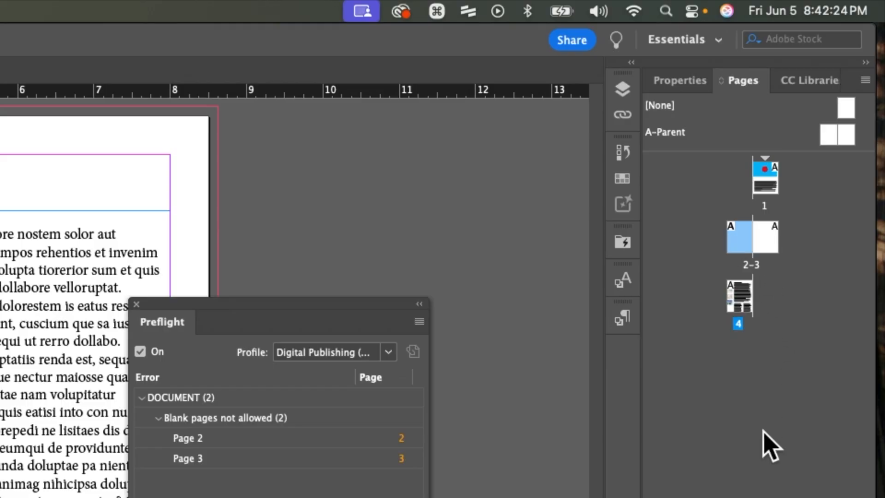
{"action": "left_click", "coordinate": [763, 240], "text": "shift"}
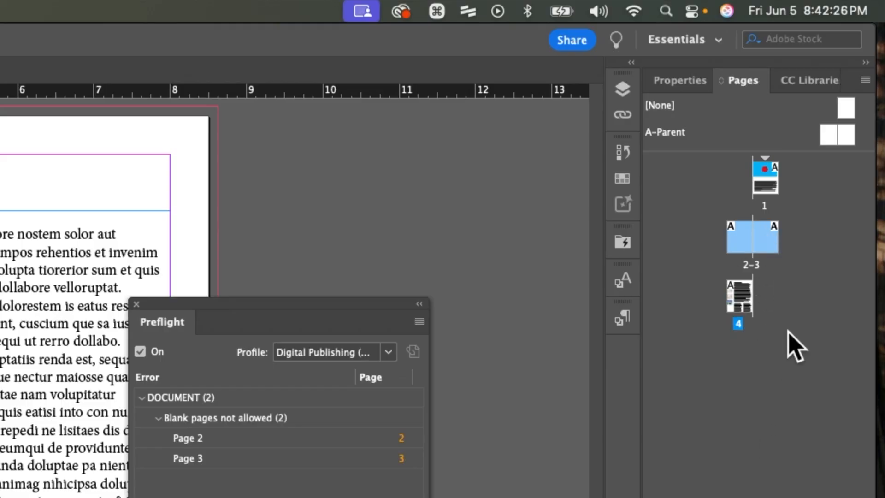
{"action": "left_click", "coordinate": [786, 317]}
Step: Select blank pages 2 and 3 together and delete the spread from the document
{"action": "left_click", "coordinate": [743, 237]}
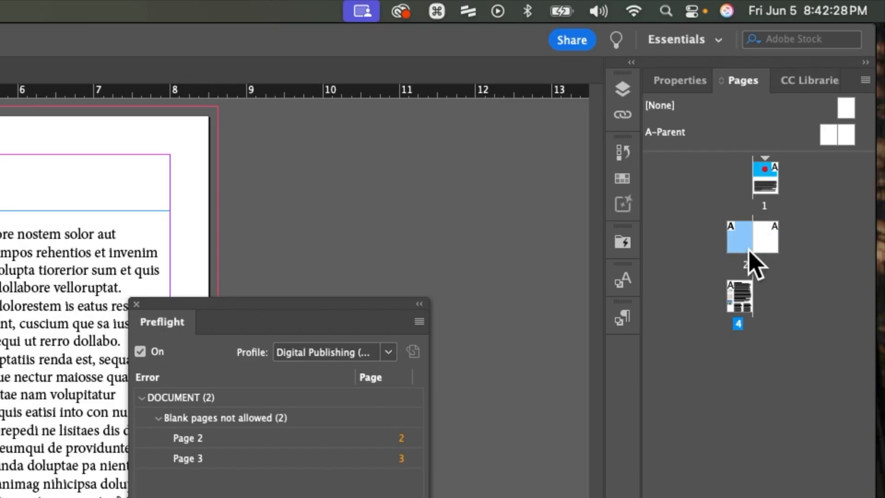
{"action": "left_click", "coordinate": [762, 241], "text": "shift"}
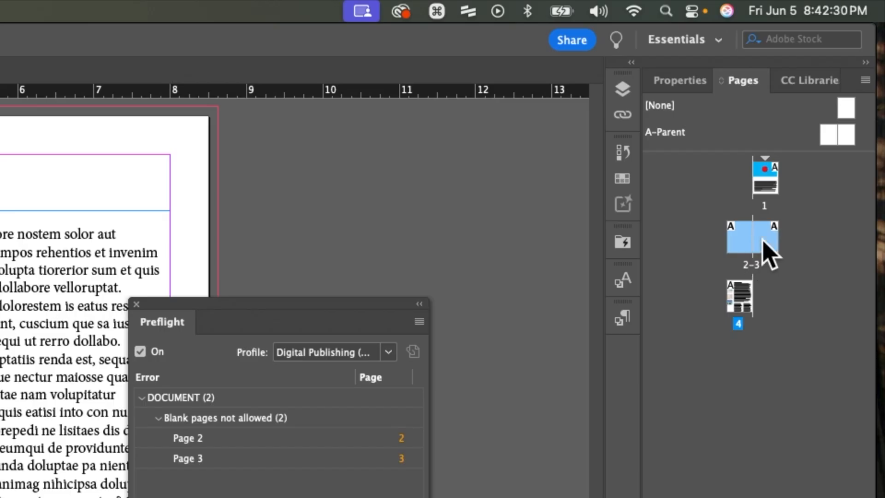
{"action": "right_click", "coordinate": [766, 252]}
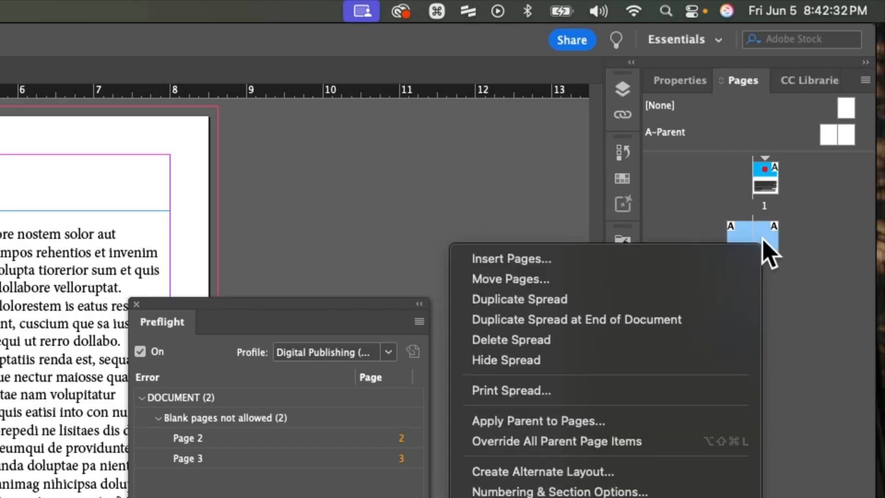
{"action": "left_click", "coordinate": [610, 344]}
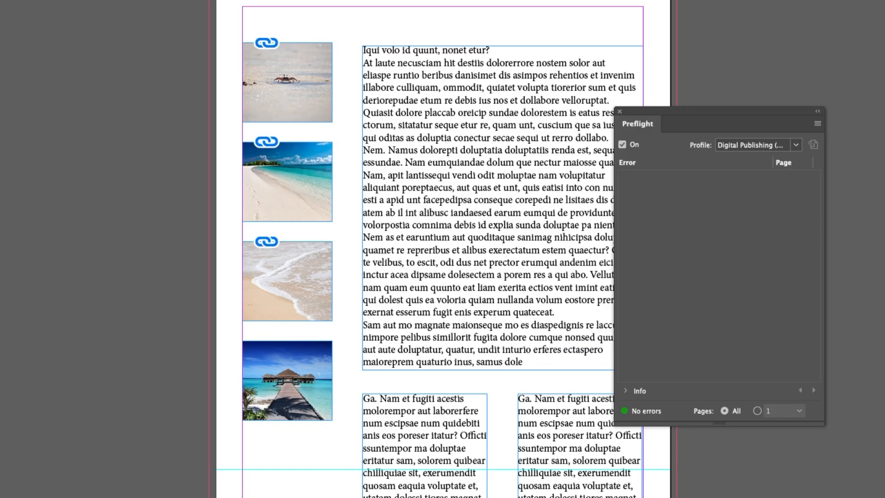
{"action": "scroll", "coordinate": [568, 396], "scroll_direction": "left", "scroll_amount": 2}
{"action": "scroll", "coordinate": [569, 396], "scroll_direction": "right", "scroll_amount": 6}
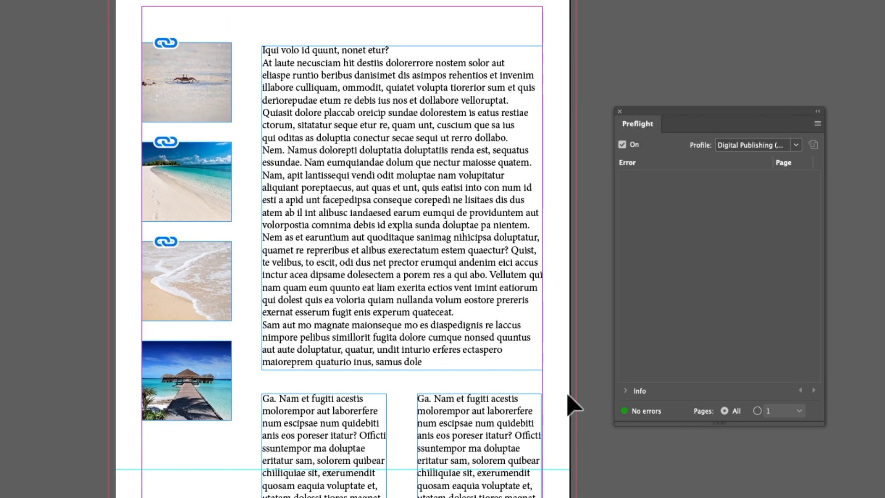